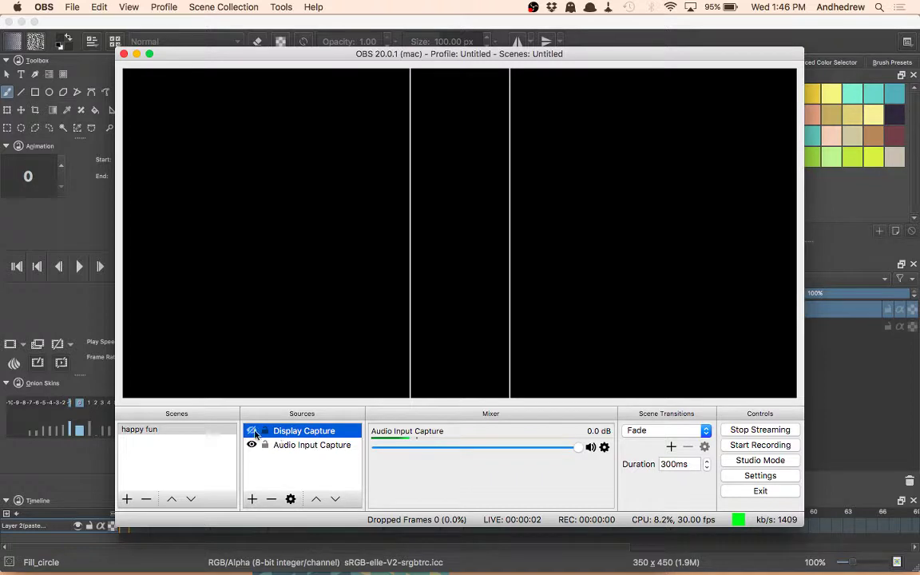
Open the Display Capture source's properties and accept them with display 0, the cursor shown and no cropping.
double_click(260, 437)
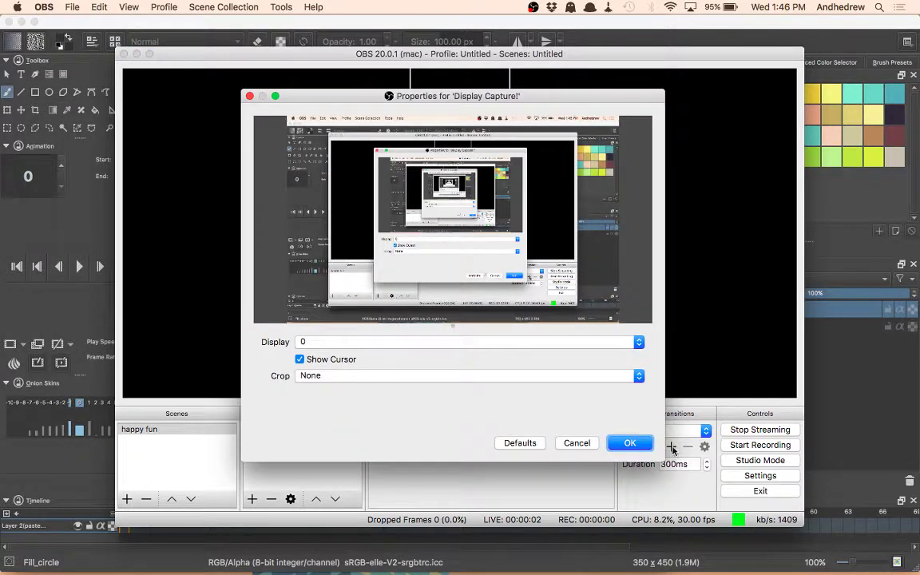
left_click(630, 443)
left_click(266, 498)
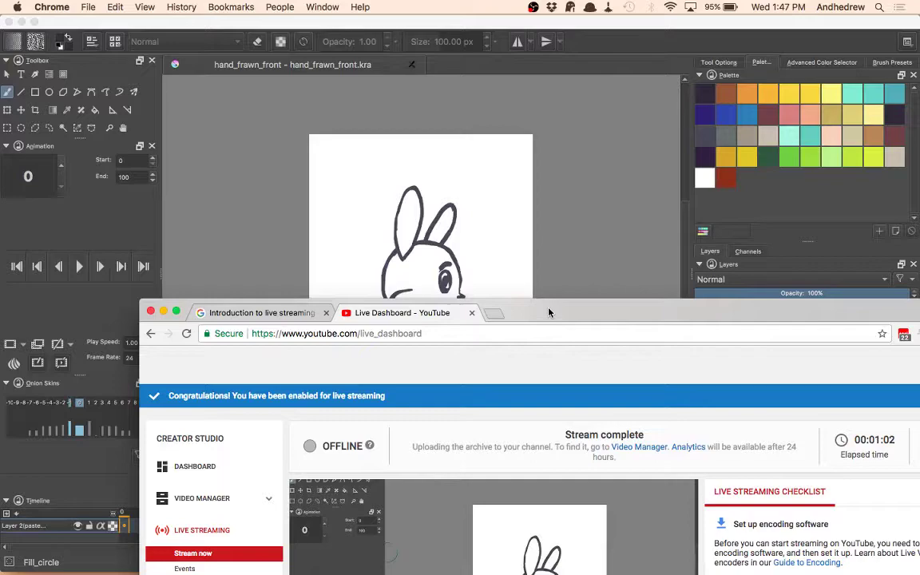
Switch to the YouTube Live Dashboard in Chrome and check the stream status, basic info and encoder setup.
left_click_drag(550, 310, 535, 77)
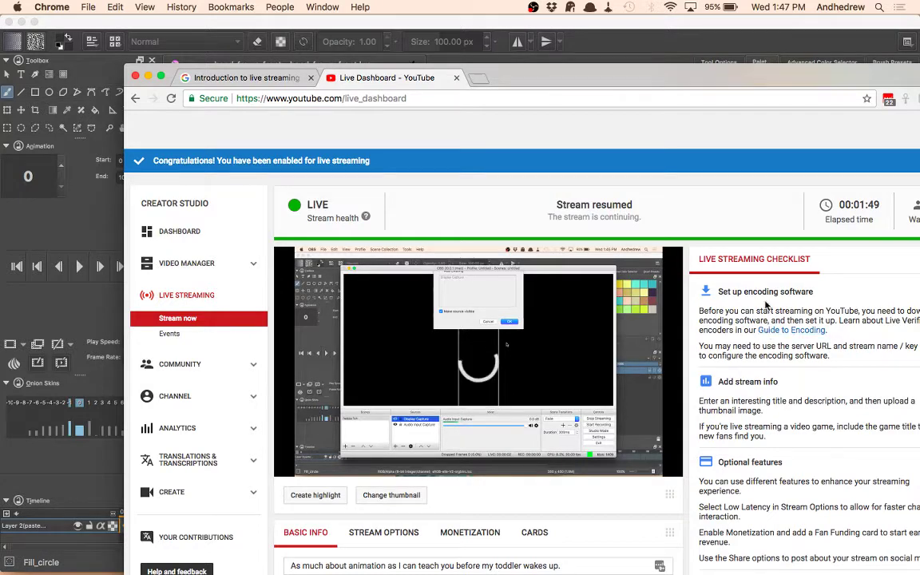
scroll(769, 328, "down", 2)
scroll(765, 304, "down", 8)
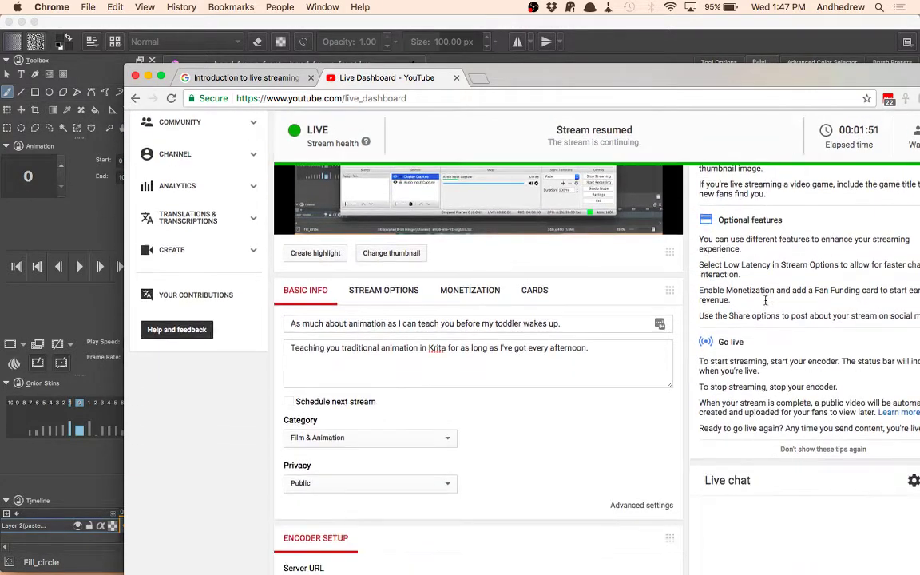
scroll(765, 303, "down", 7)
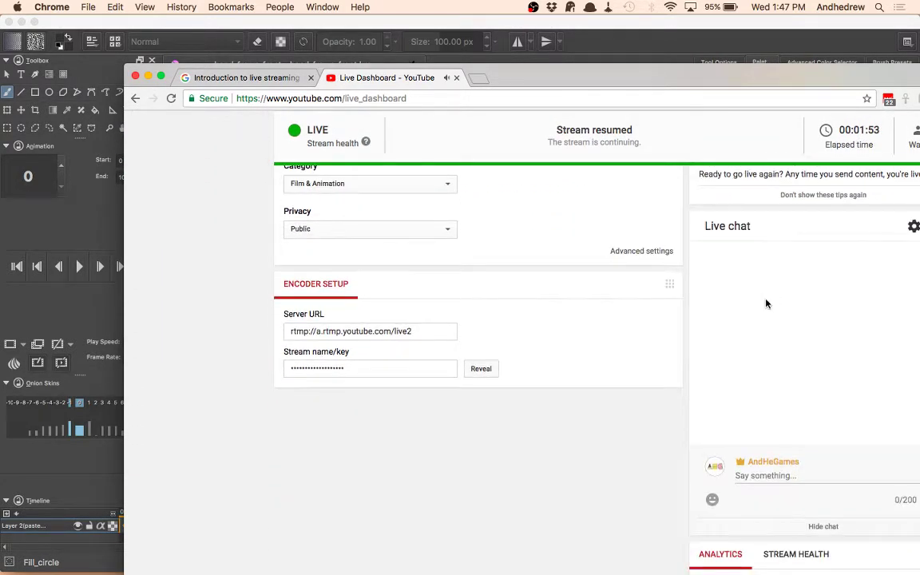
scroll(765, 304, "up", 15)
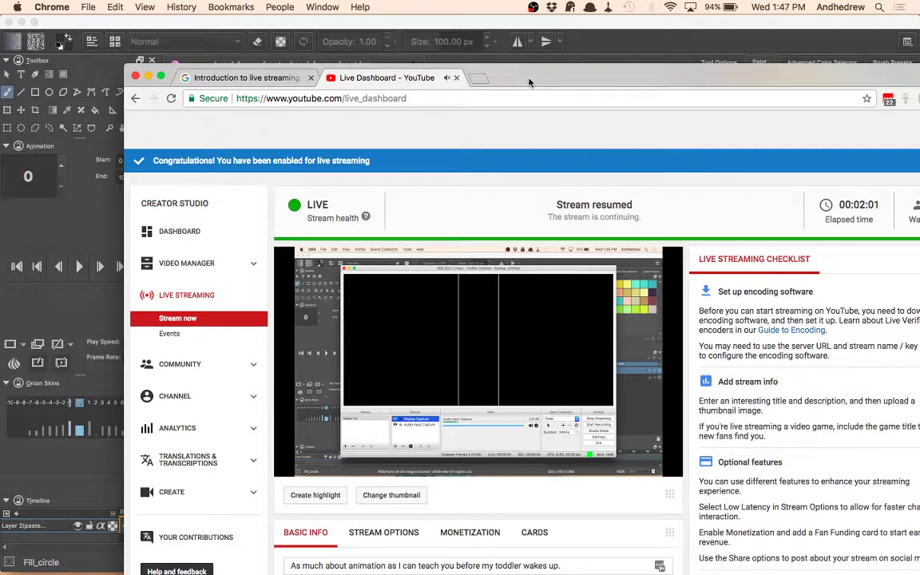
Check the live preview on the dashboard, shift the browser window off the drawing and minimise it.
left_click_drag(526, 83, 527, 93)
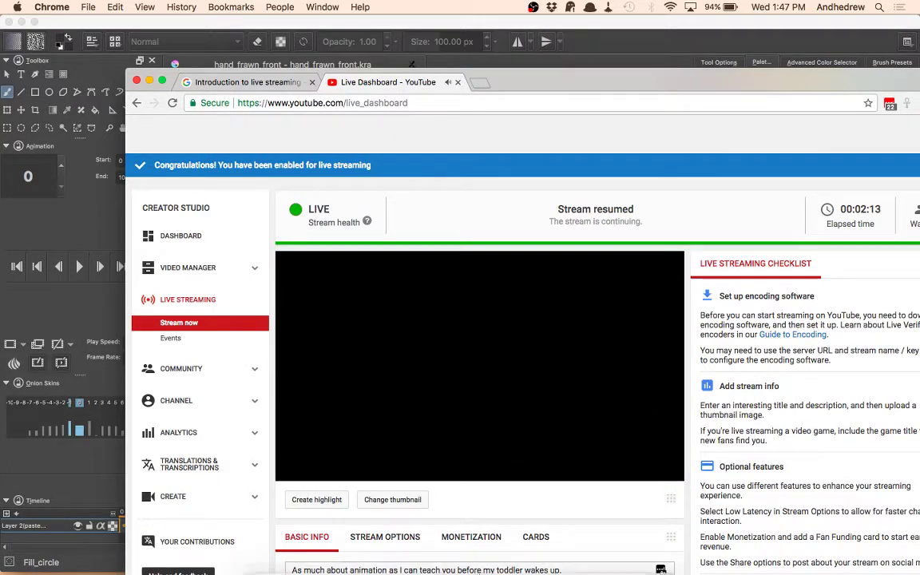
mouse_move(492, 559)
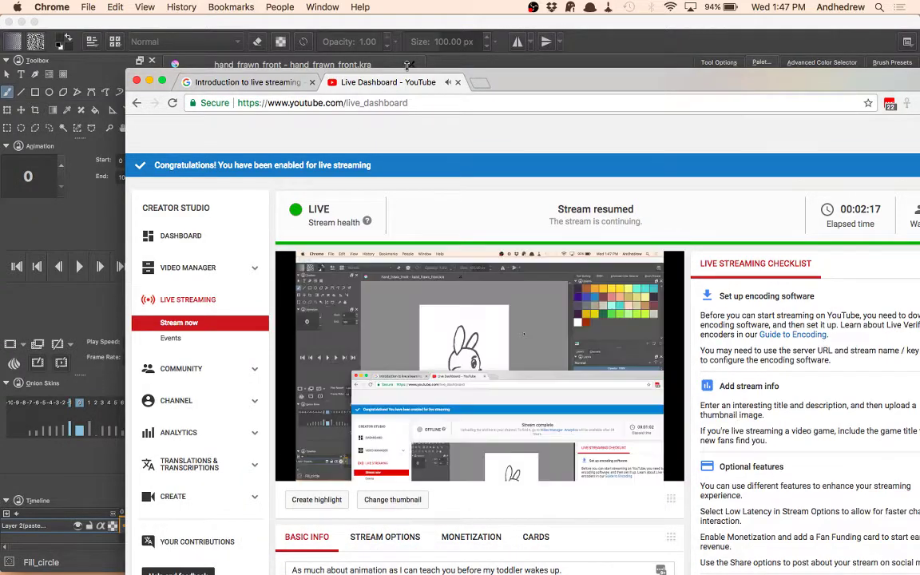
left_click_drag(513, 85, 569, 125)
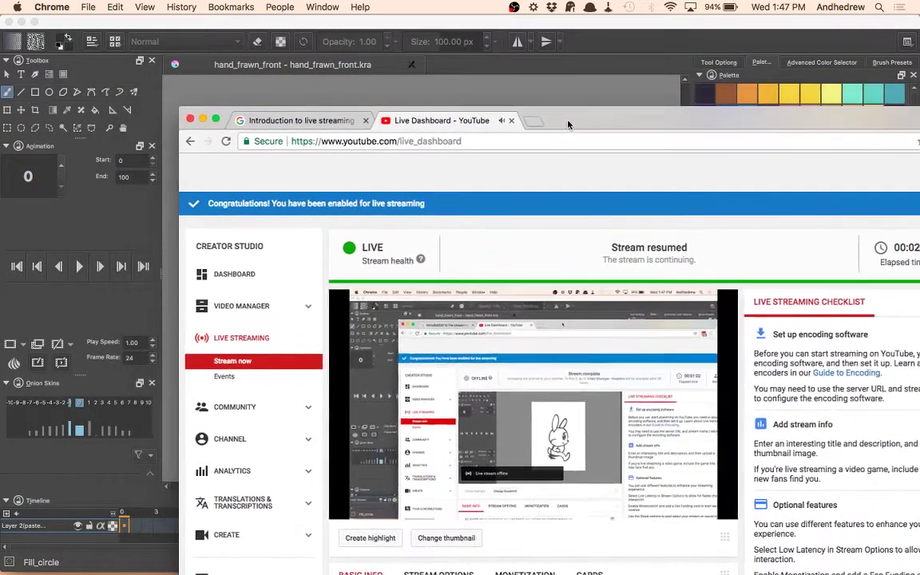
left_click(203, 120)
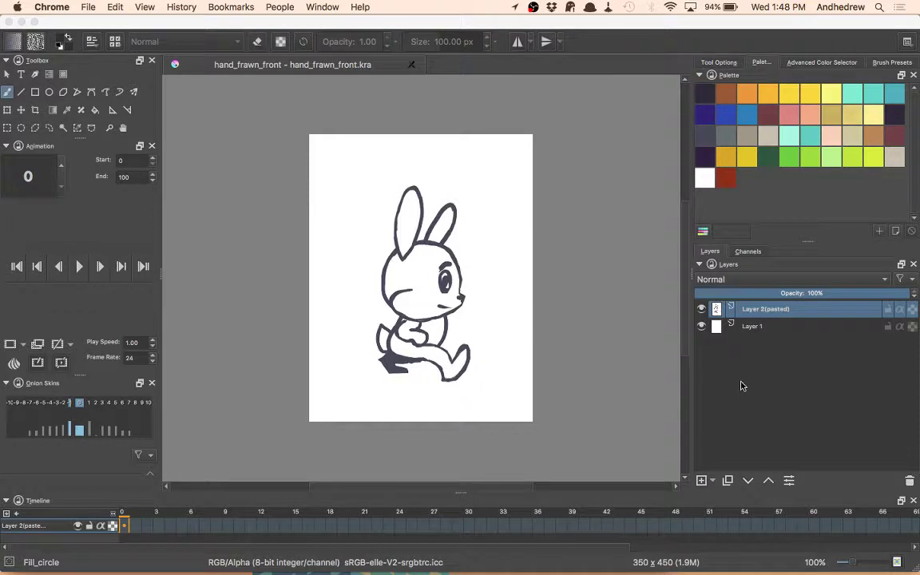
Switch to Krita and open the recent document hand drawn.kra.
left_click(87, 6)
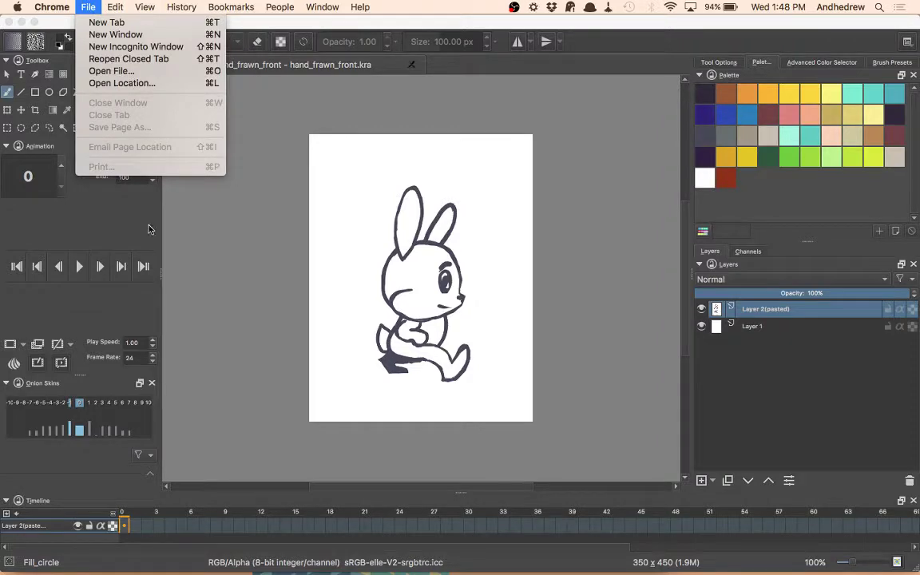
left_click(203, 188)
left_click(74, 6)
mouse_move(86, 48)
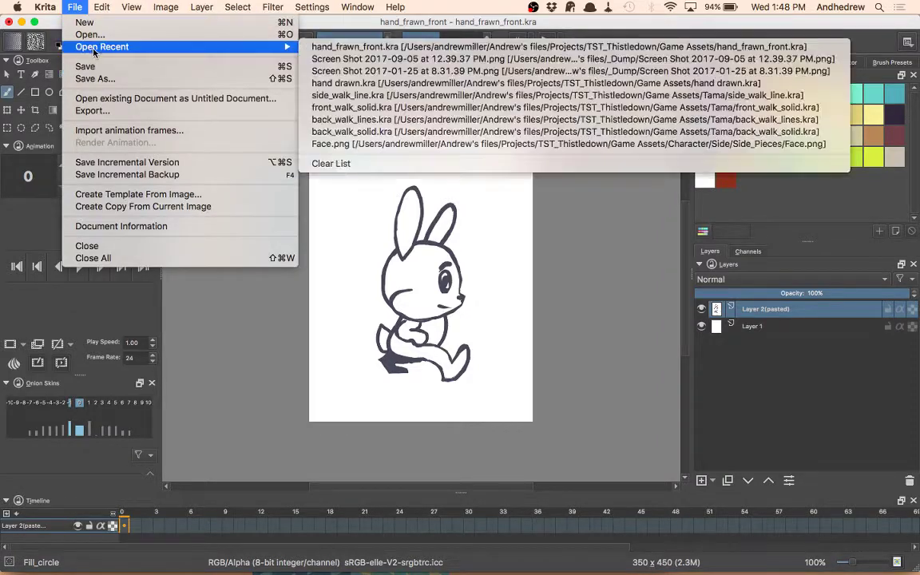
left_click(340, 83)
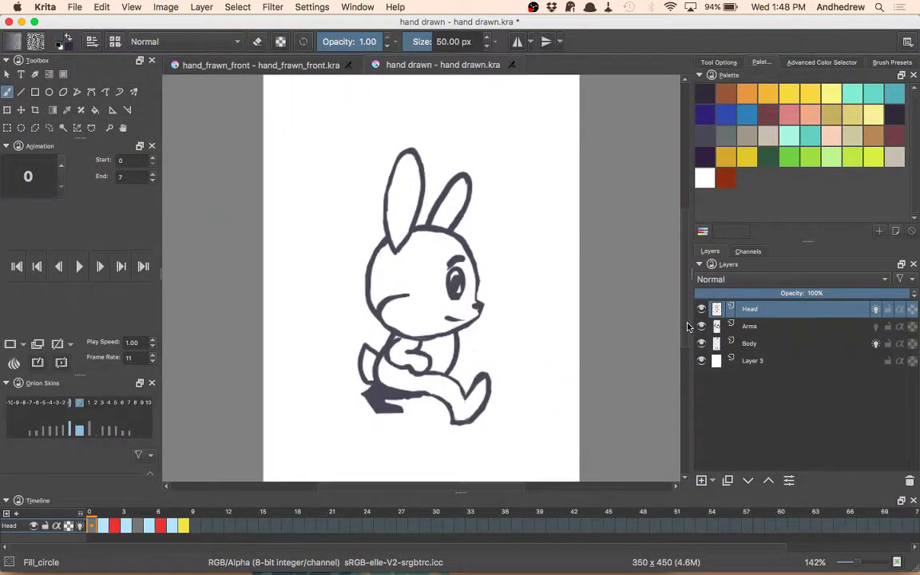
scroll(668, 324, "down", 1)
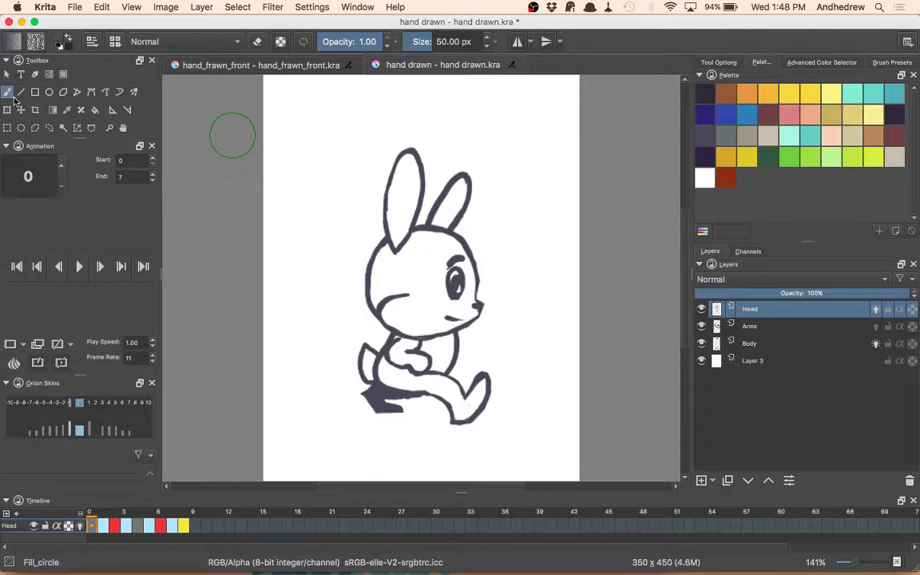
scroll(663, 305, "down", 1)
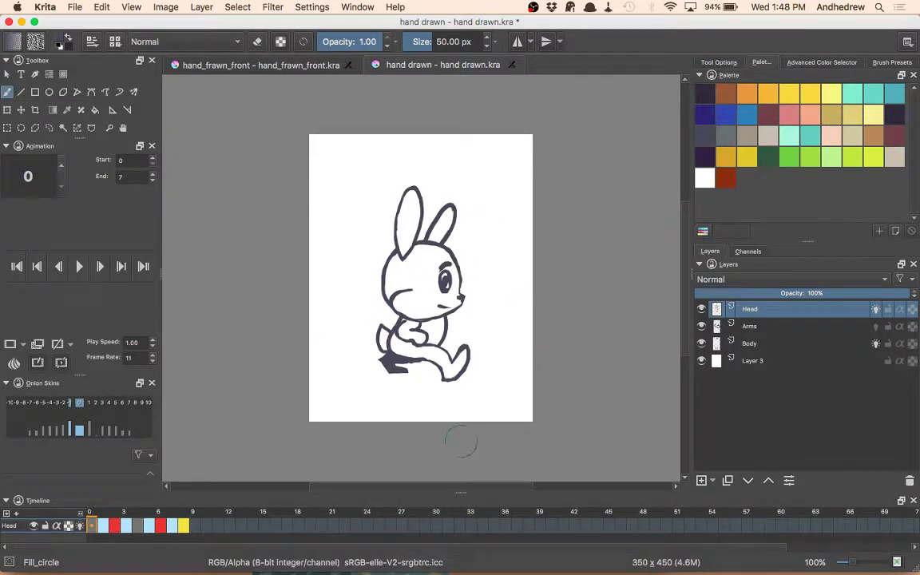
mouse_move(440, 569)
key("plus")
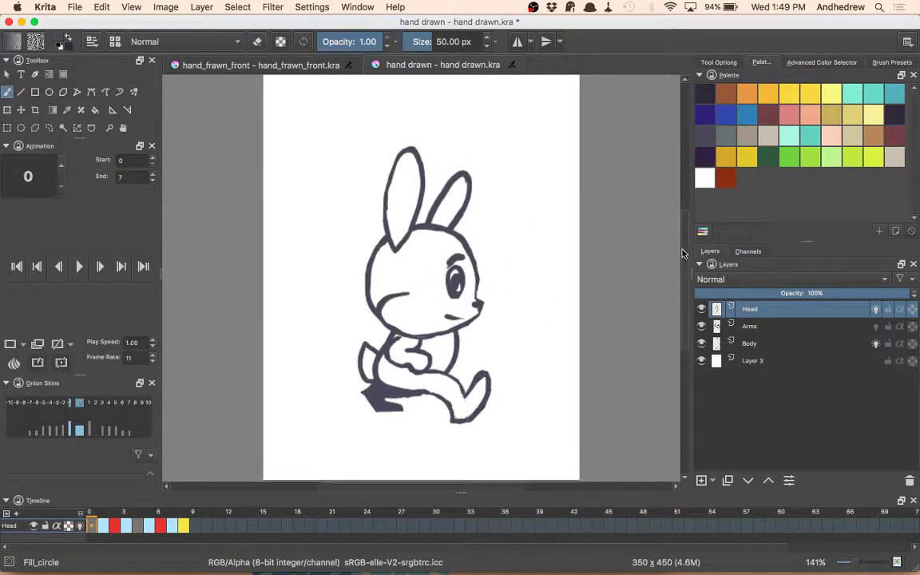
key("minus")
key("plus")
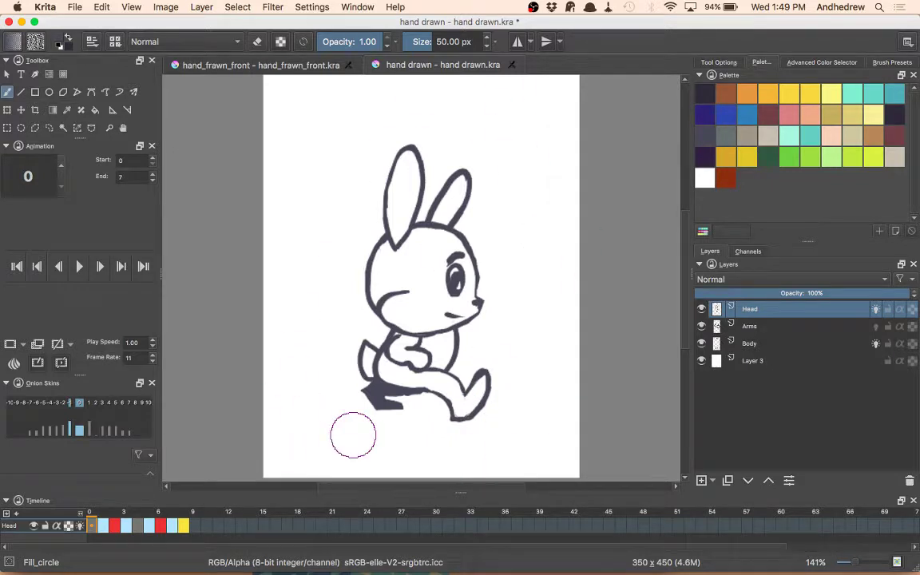
key("minus")
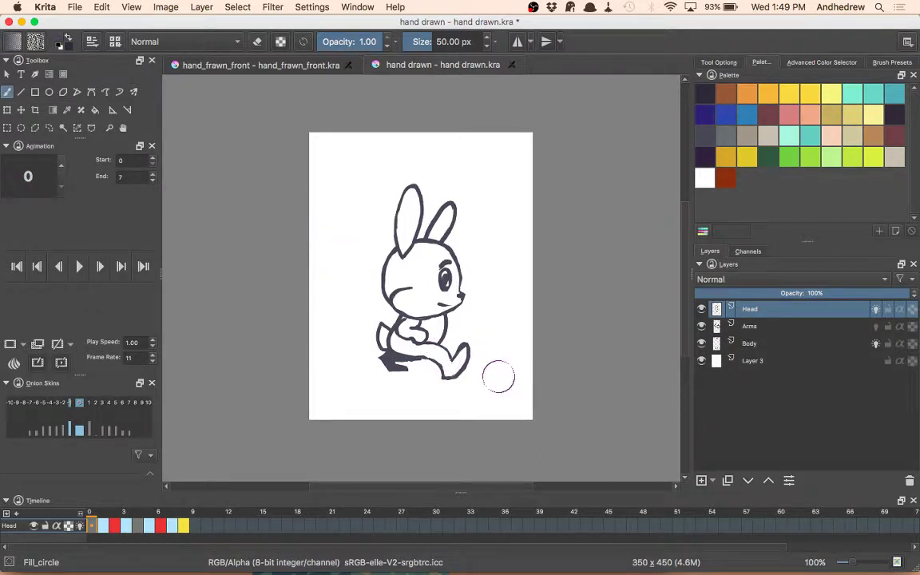
Reduce the brush size to 26 px.
key("bracketleft")
key("bracketleft")
key("bracketleft")
key("bracketleft")
key("bracketleft")
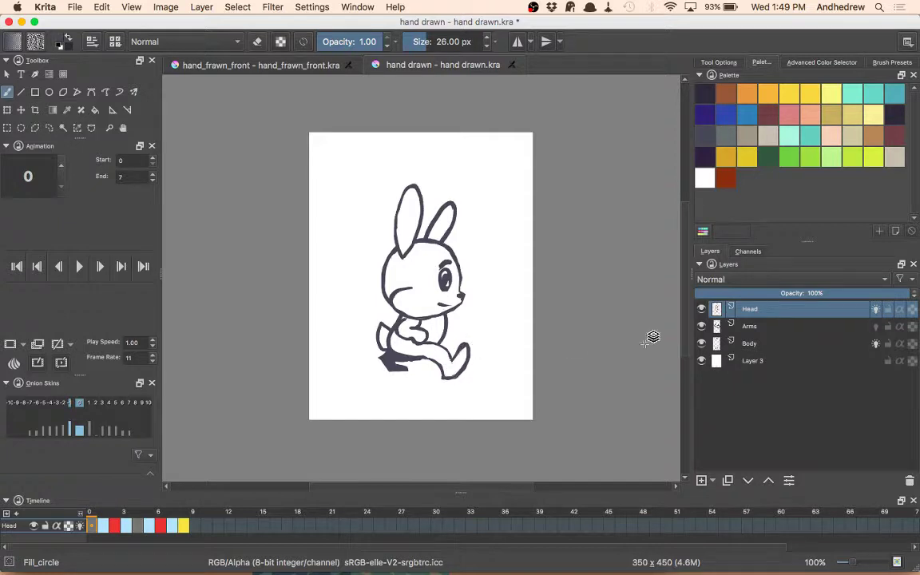
Go to frame 4 and turn off onion skins for the Head and Body layers.
left_click(770, 327)
left_click(752, 309)
left_click(137, 527)
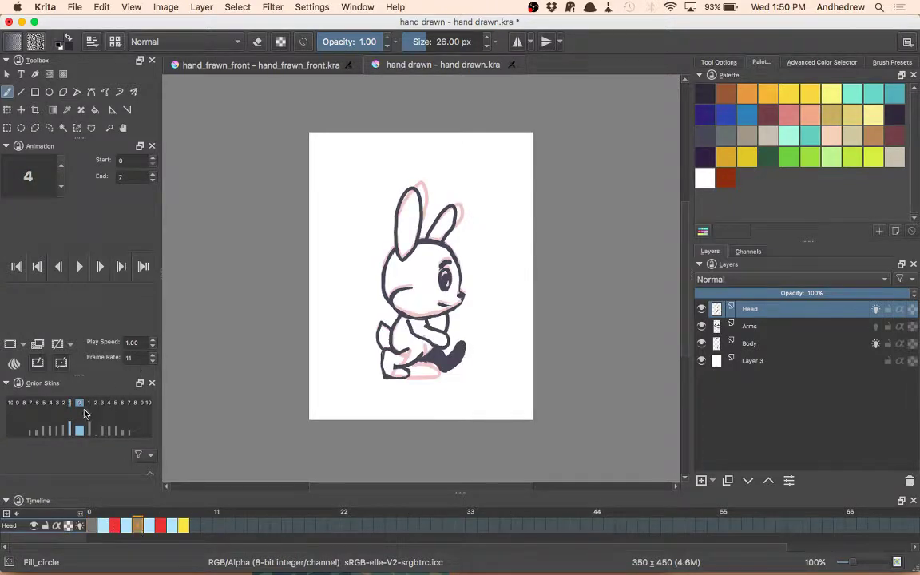
left_click(79, 527)
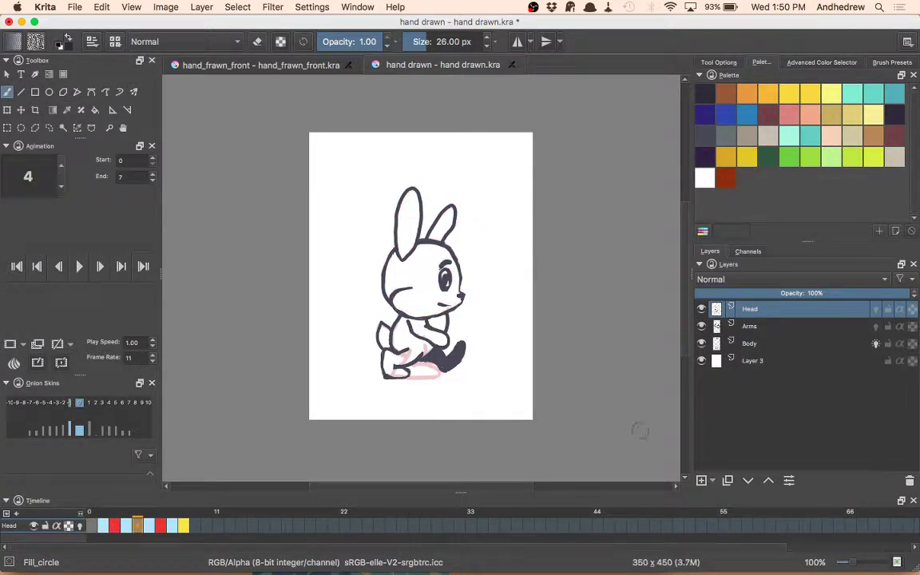
left_click(756, 343)
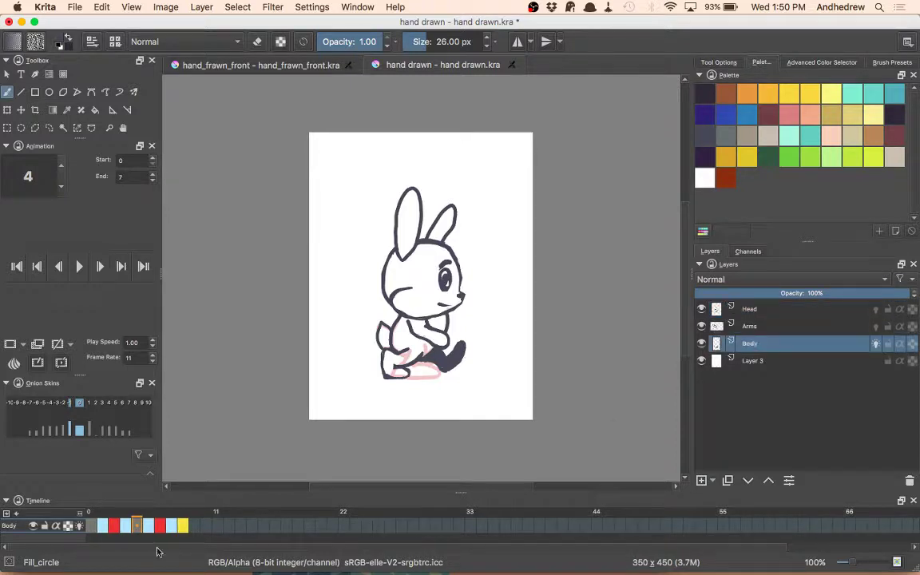
left_click(79, 527)
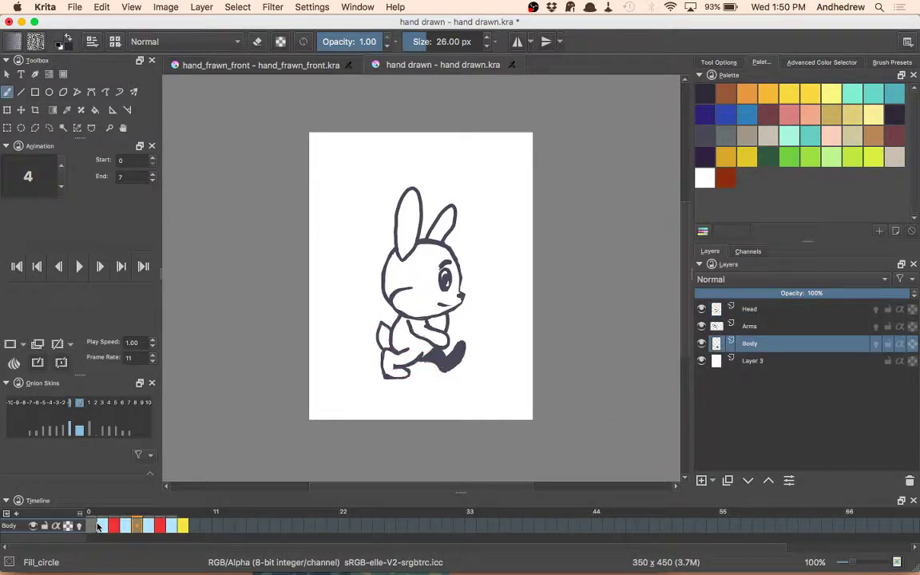
Compare the walk cycle's two contact poses by alternating between frames 0 and 4.
left_click(90, 525)
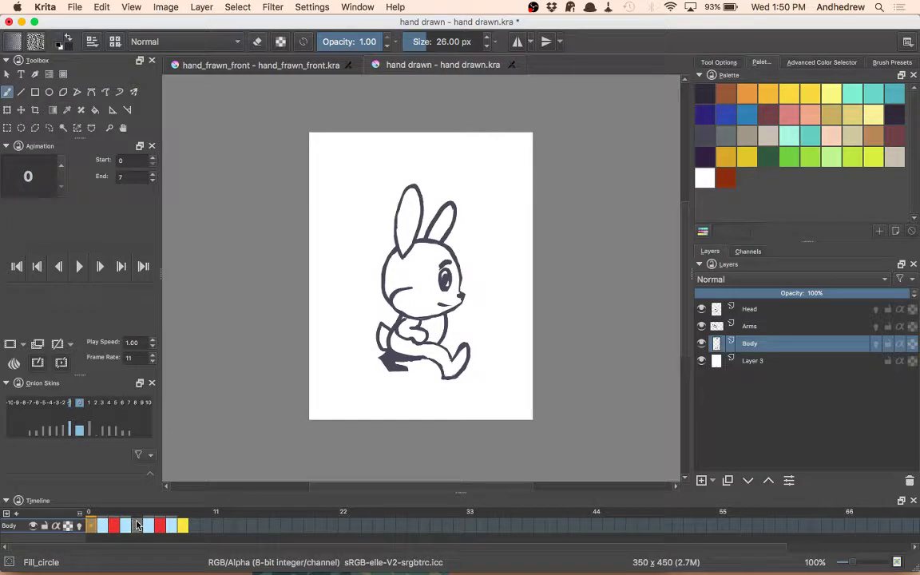
left_click(138, 526)
left_click(93, 526)
left_click(137, 527)
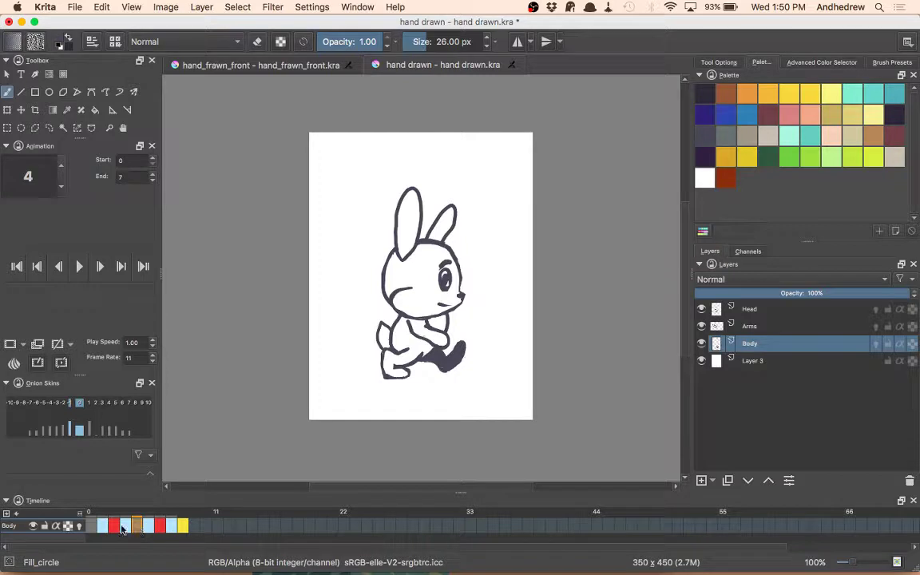
left_click(93, 526)
left_click(138, 526)
mouse_move(115, 528)
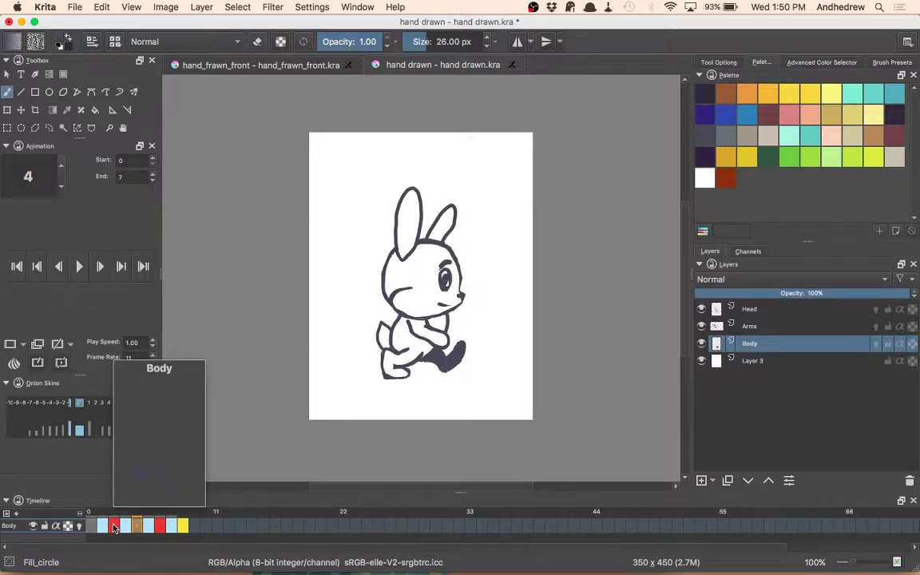
Examine how the passing pose at frame 2 falls between the poses at frames 0 and 4.
left_click(114, 526)
left_click(91, 527)
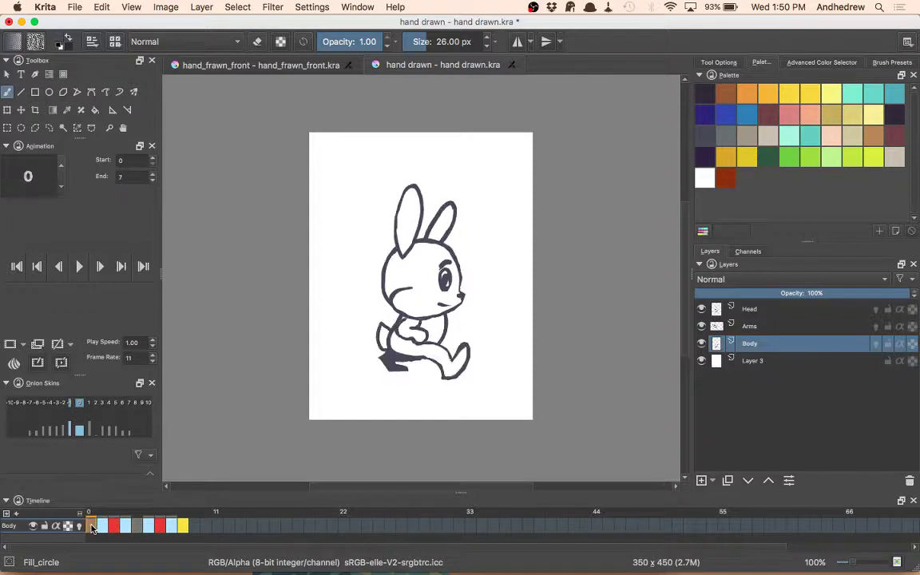
left_click(105, 528)
left_click(114, 527)
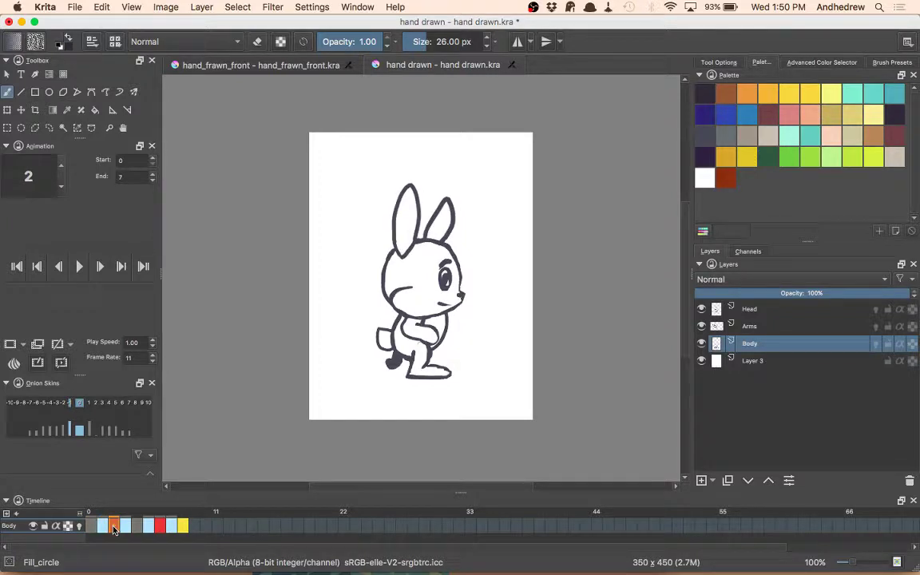
left_click(137, 528)
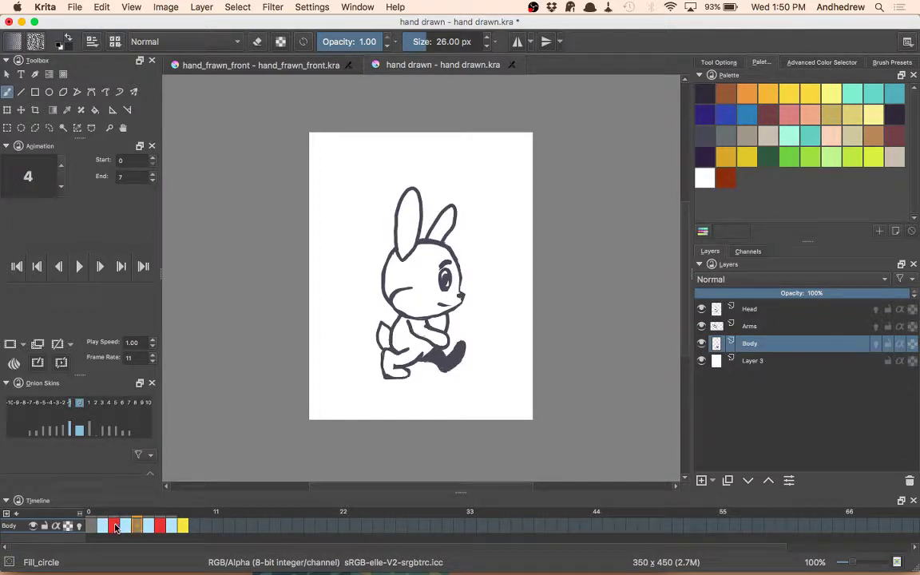
left_click(115, 527)
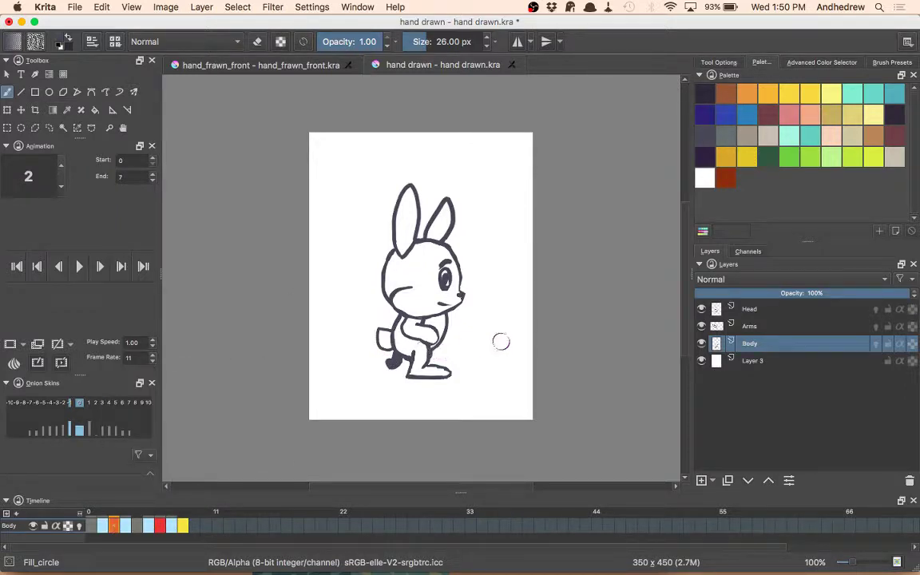
Compare the passing poses at frames 6 and 2 with the contact poses at frames 0 and 4.
left_click(161, 526)
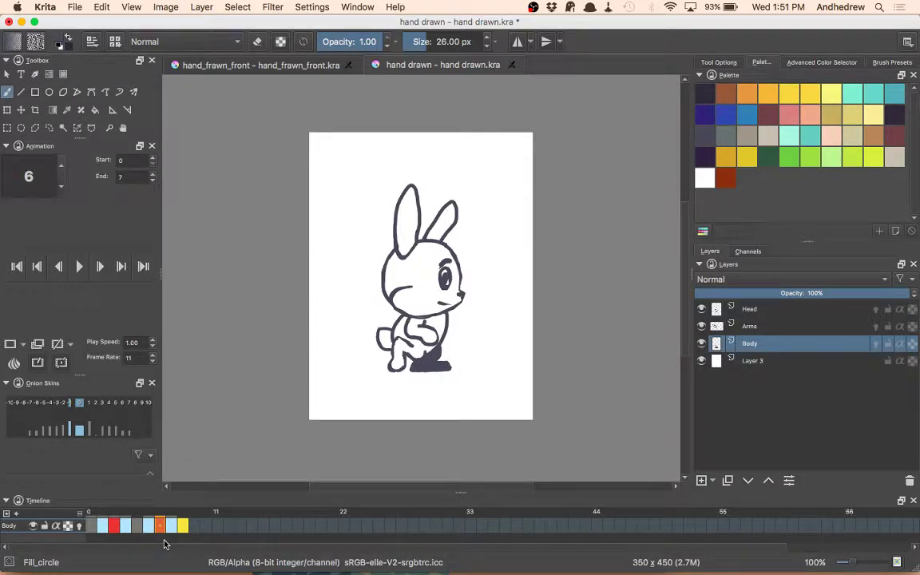
left_click(112, 526)
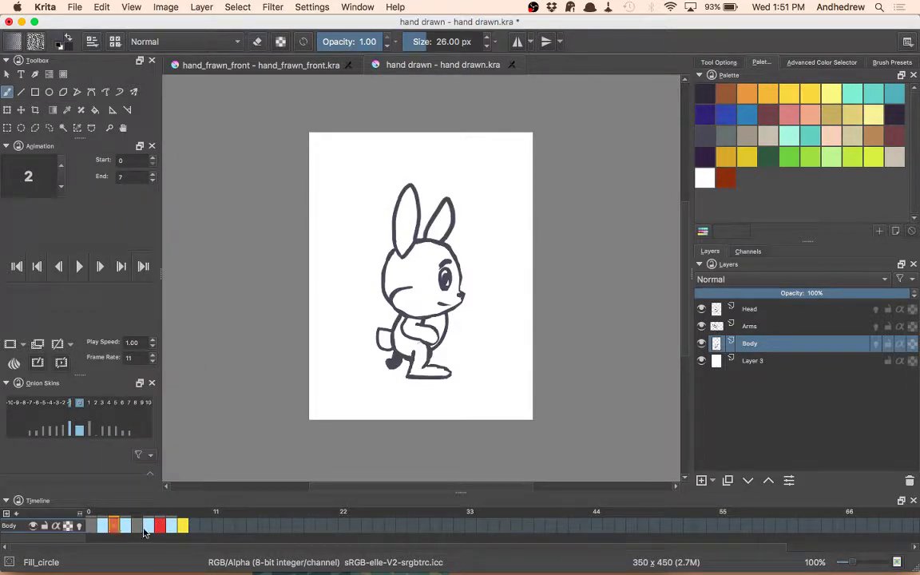
left_click(92, 527)
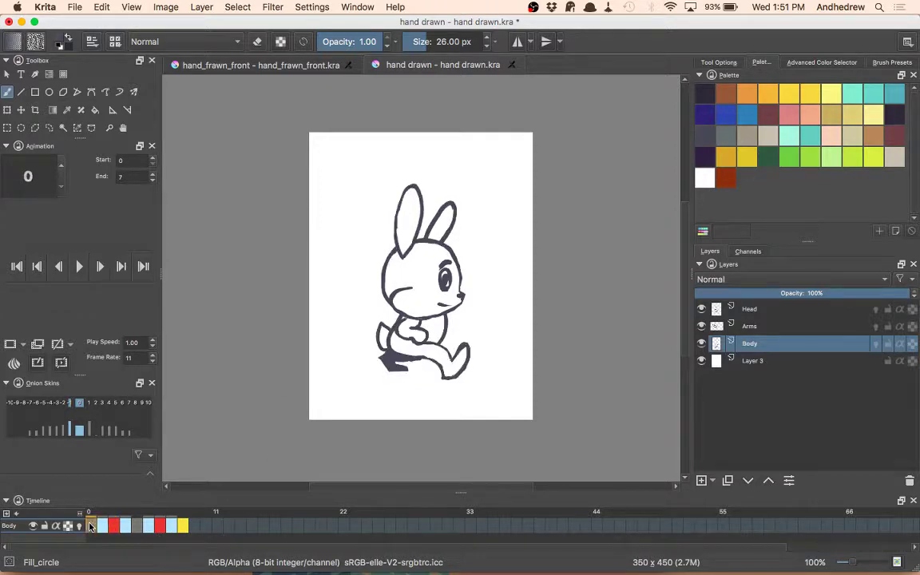
left_click(138, 527)
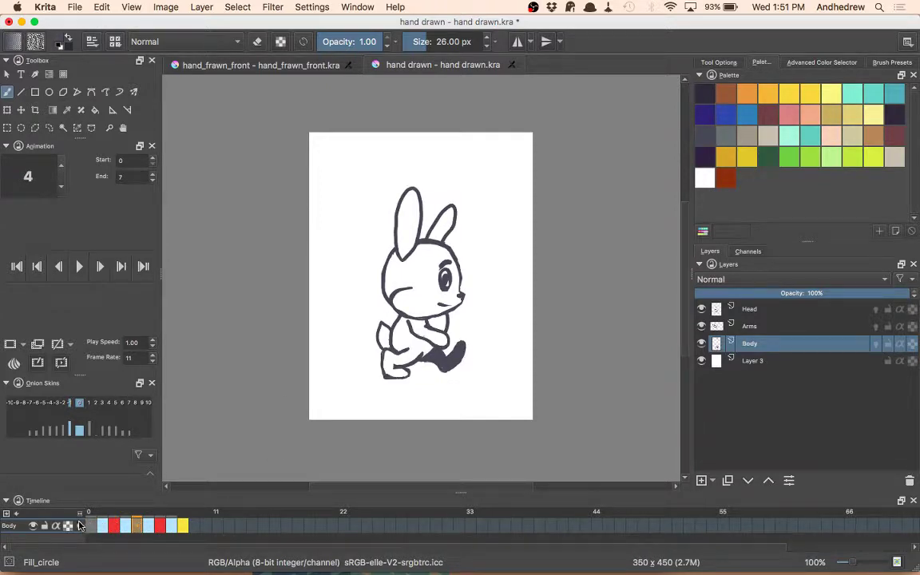
left_click(91, 526)
left_click(114, 526)
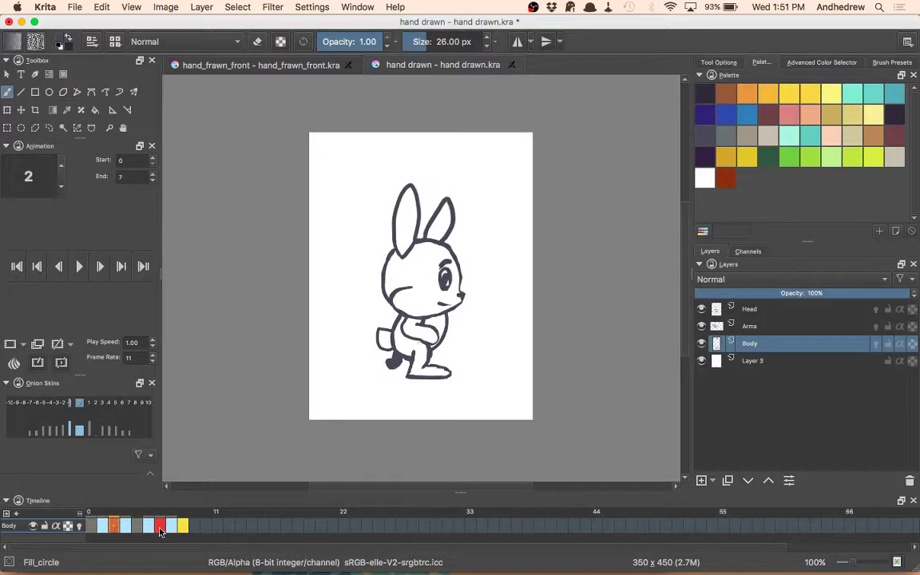
Compare the two passing poses of the walk cycle by alternating between frames 6 and 2.
left_click(161, 527)
left_click(114, 526)
left_click(162, 527)
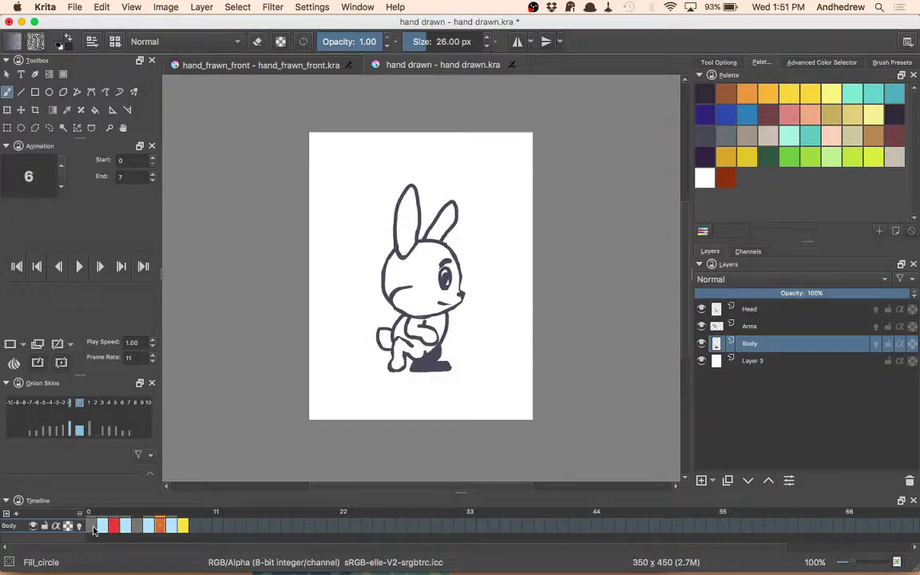
Examine the in-between drawings of the walk cycle at frames 1, 3, 5 and 7.
left_click(103, 528)
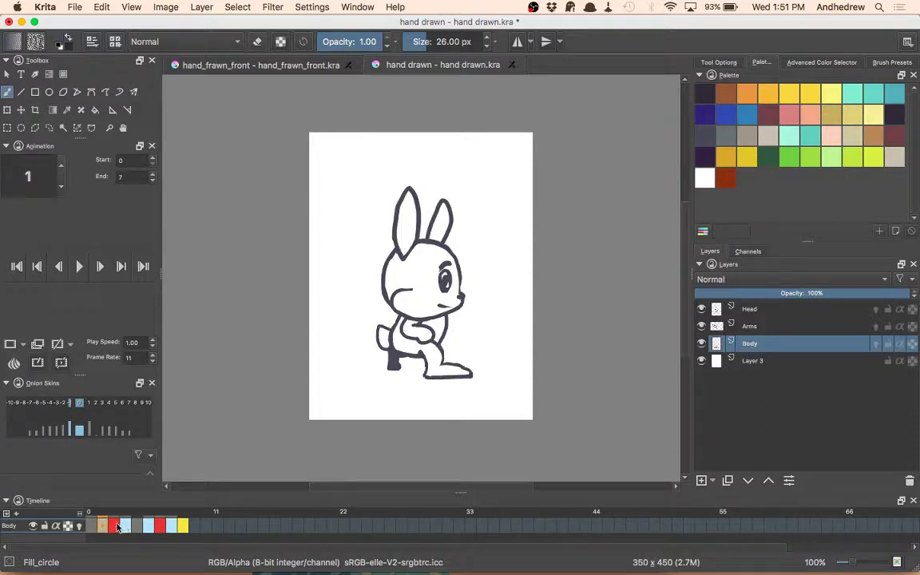
left_click(127, 528)
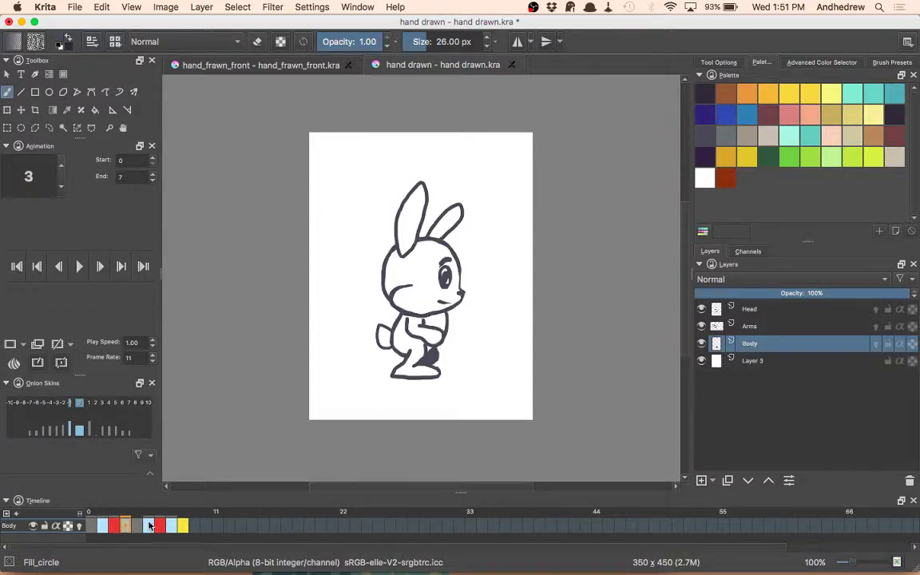
left_click(148, 528)
left_click(177, 528)
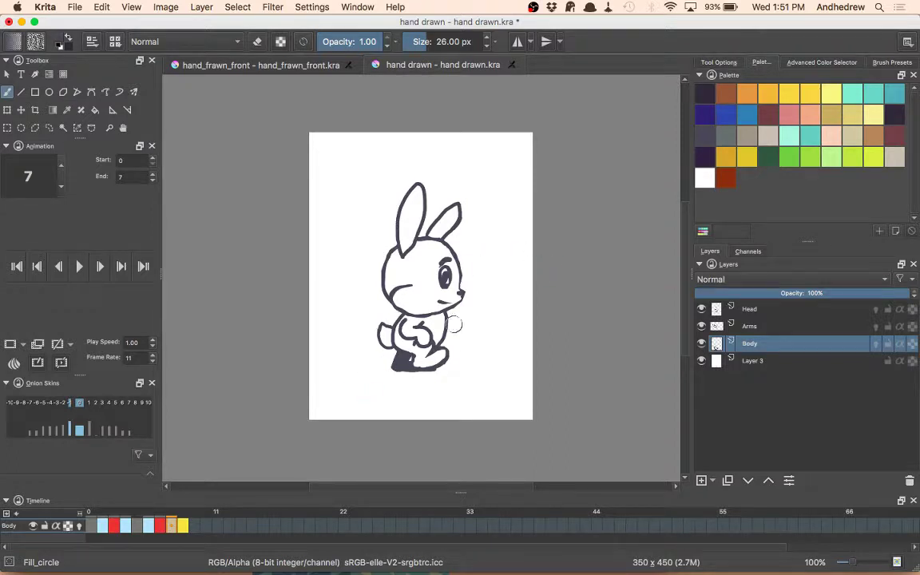
Step repeatedly through the first half of the walk cycle, up to the contact pose at frame 4.
left_click(93, 526)
left_click(103, 527)
left_click(125, 527)
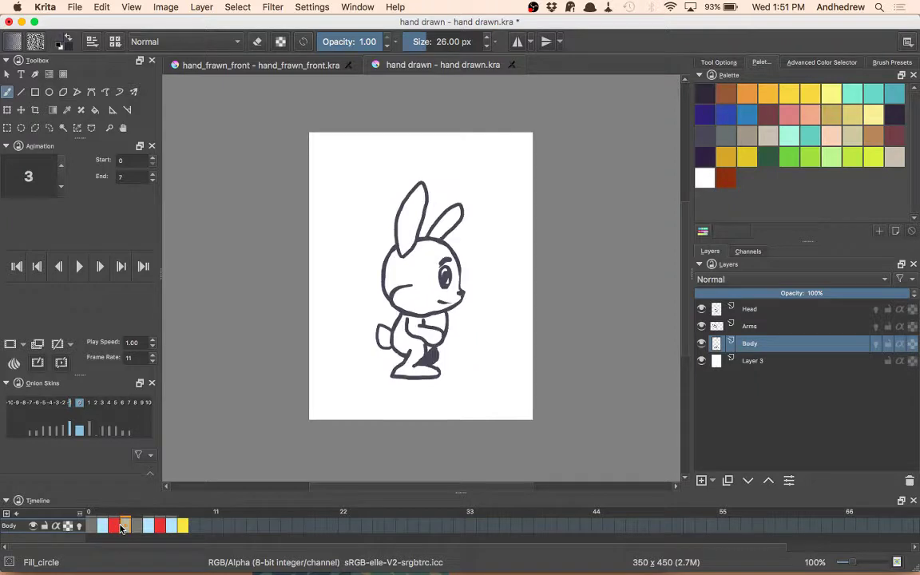
left_click(139, 527)
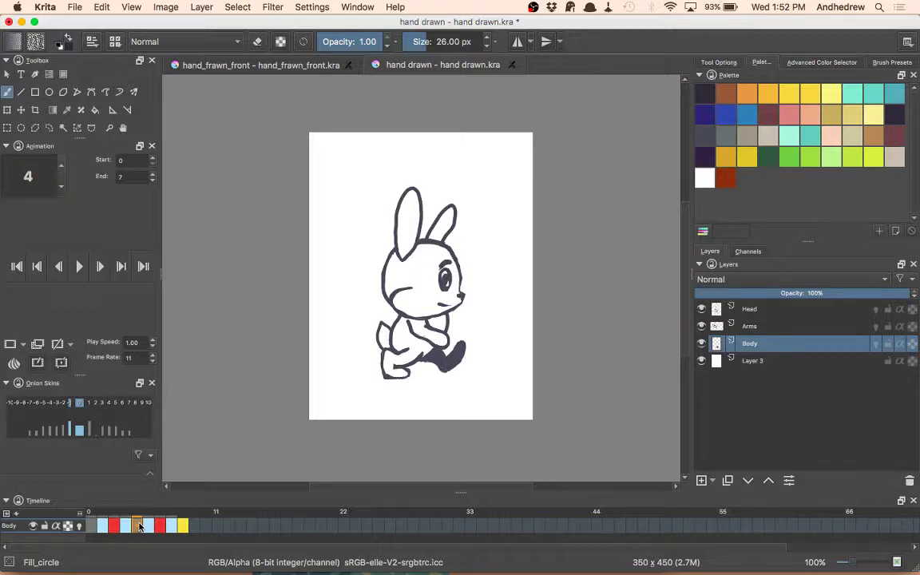
left_click(102, 526)
left_click(113, 525)
left_click(126, 527)
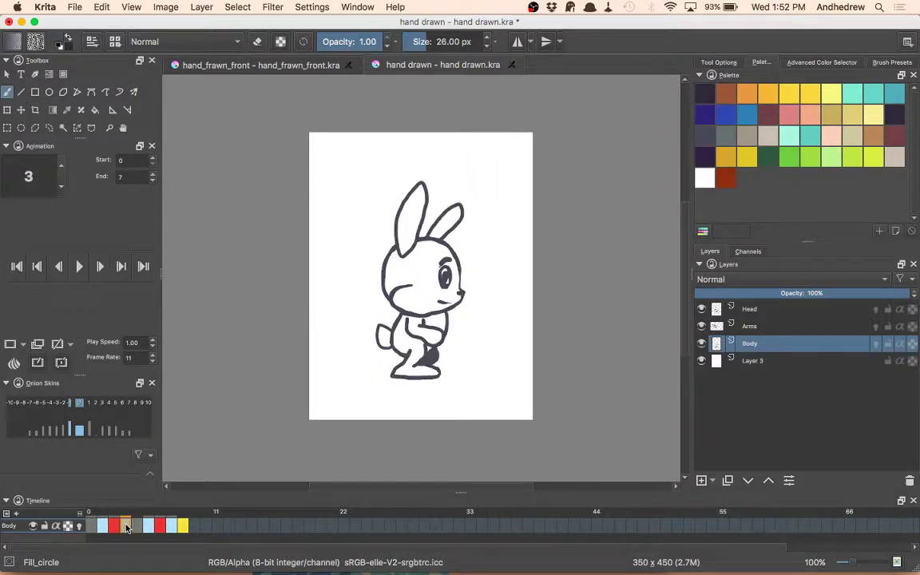
left_click(137, 525)
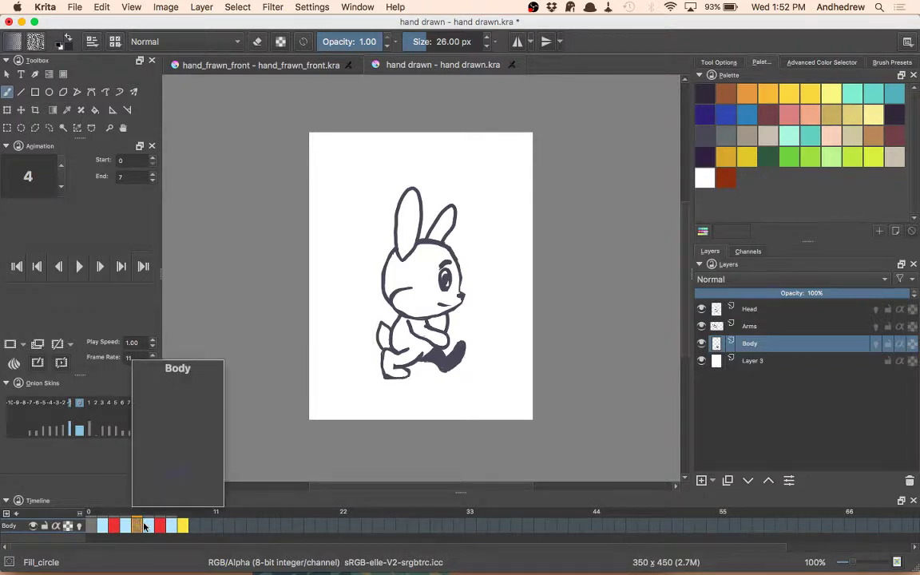
Set the animation's frame rate to 8 and return to frame 0.
left_click_drag(136, 359, 104, 363)
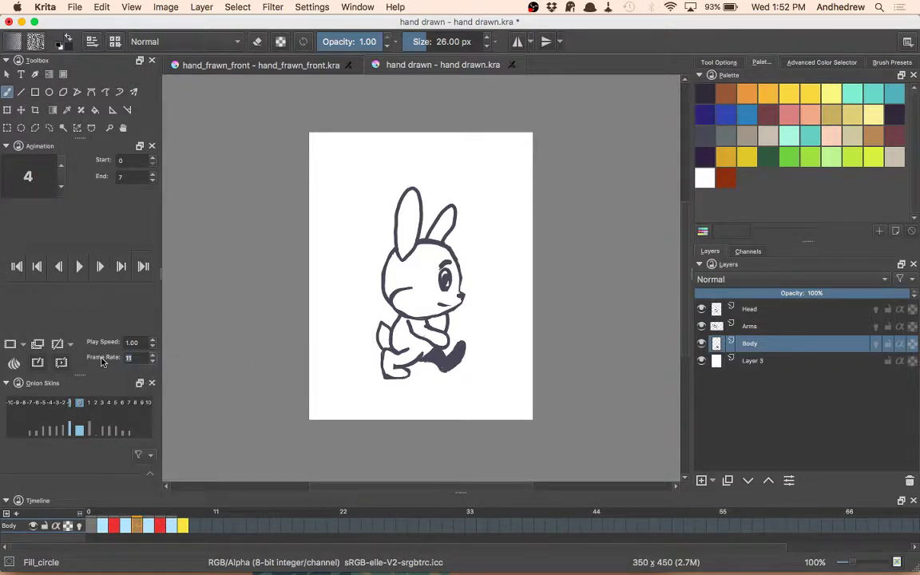
type("8")
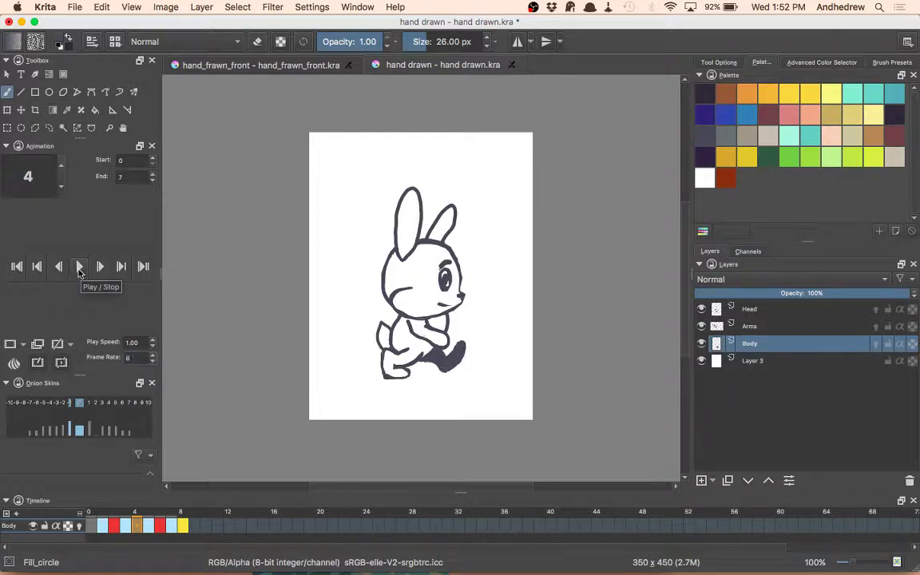
left_click(91, 525)
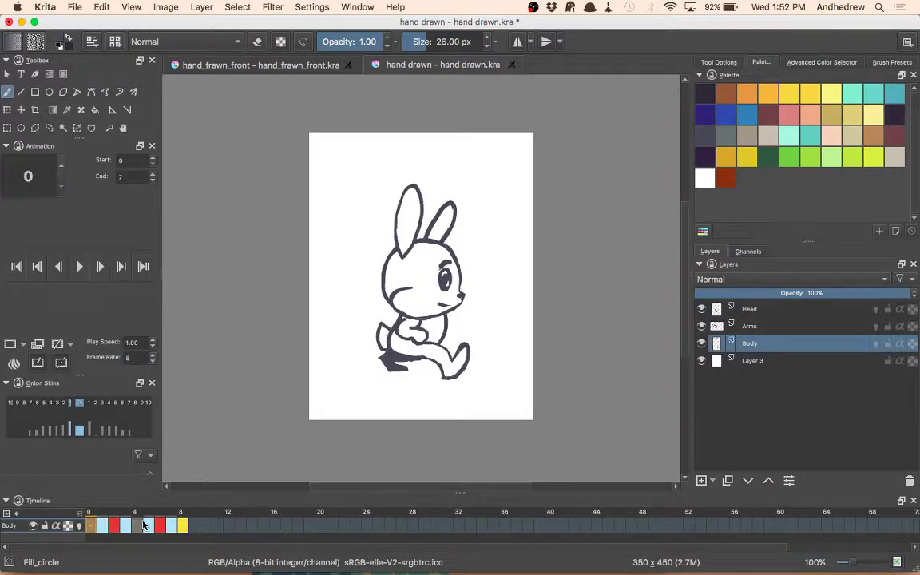
Raise the animation's frame rate to 16 and play the walk cycle at that speed.
left_click(153, 361)
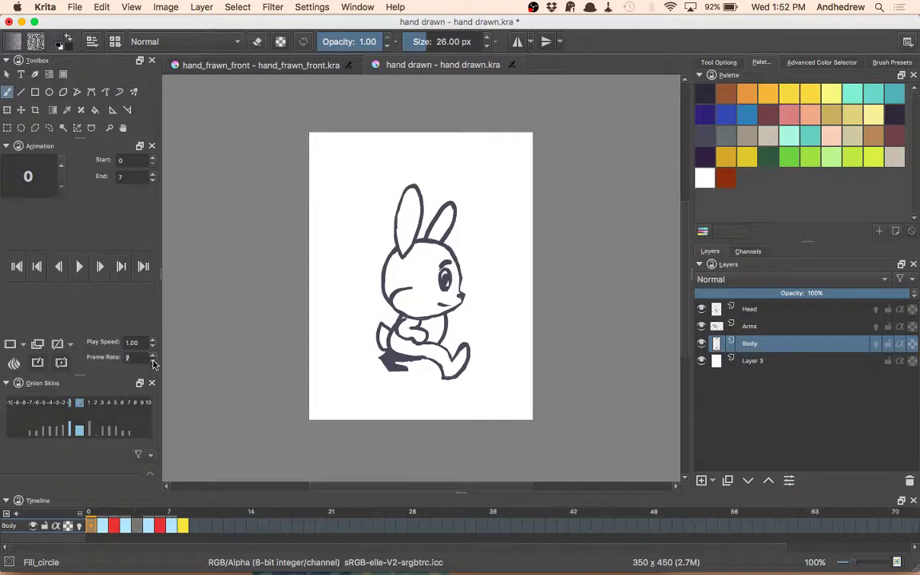
left_click(153, 357)
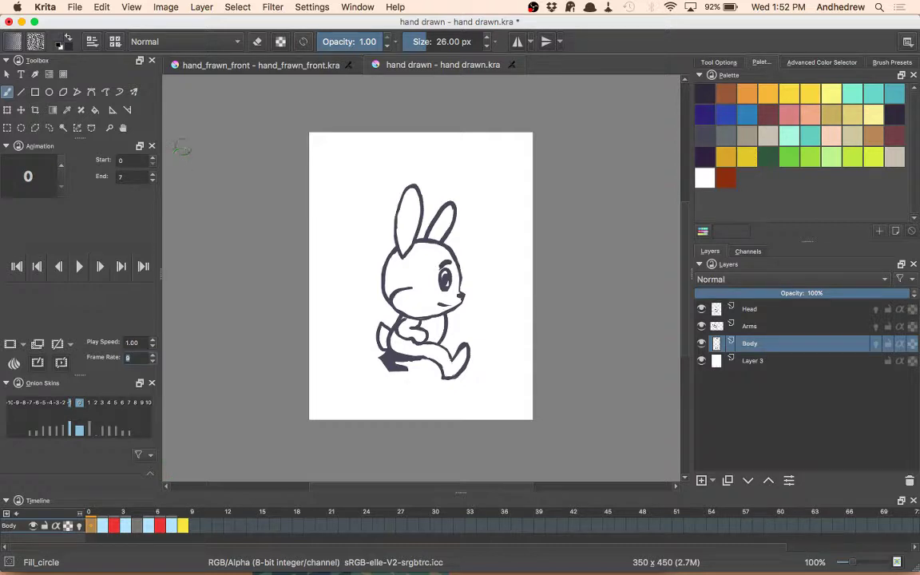
left_click(153, 357)
left_click(154, 357)
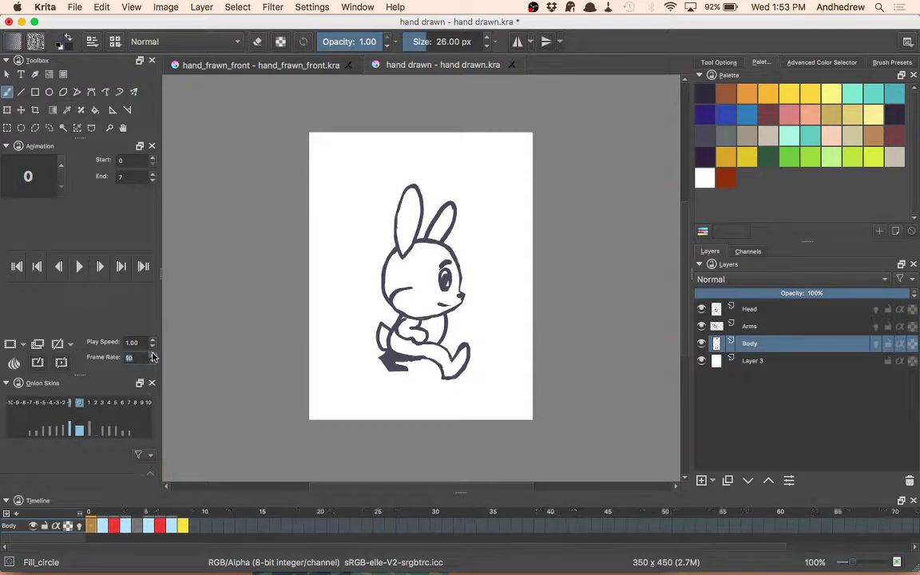
left_click(152, 355)
left_click(153, 354)
left_click(153, 355)
left_click(153, 354)
left_click(152, 355)
left_click(153, 354)
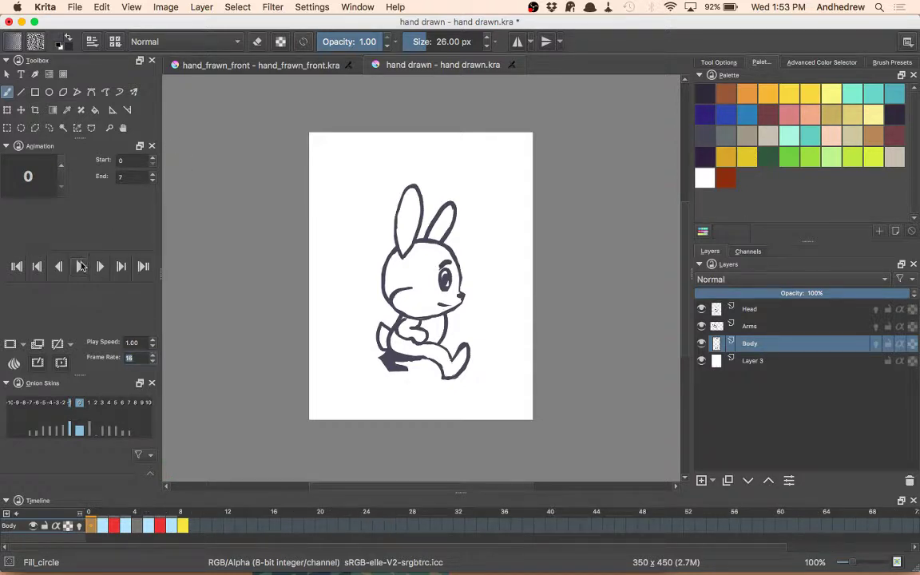
left_click(80, 265)
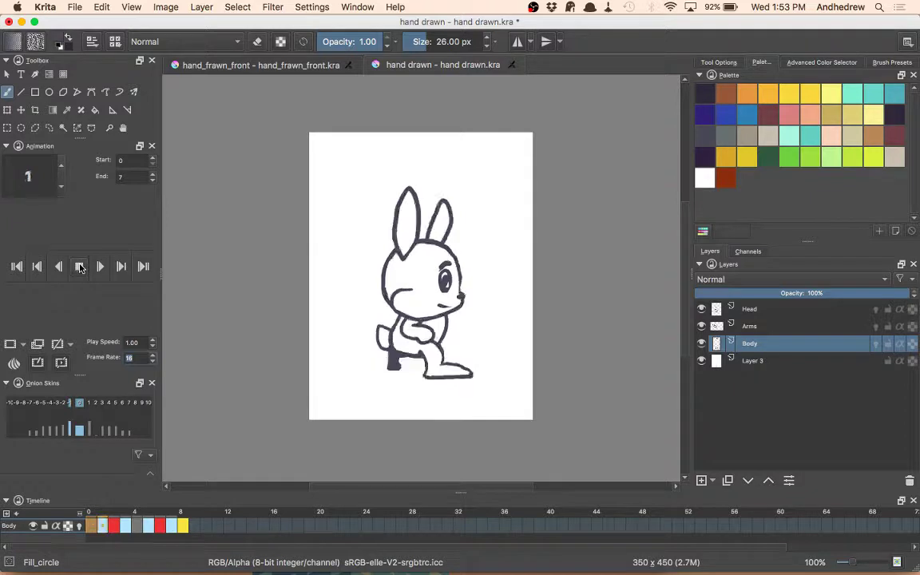
Lower the frame rate to 11 while the walk cycle plays, and stop the playback.
left_click(153, 361)
left_click(153, 361)
left_click(152, 361)
left_click(153, 361)
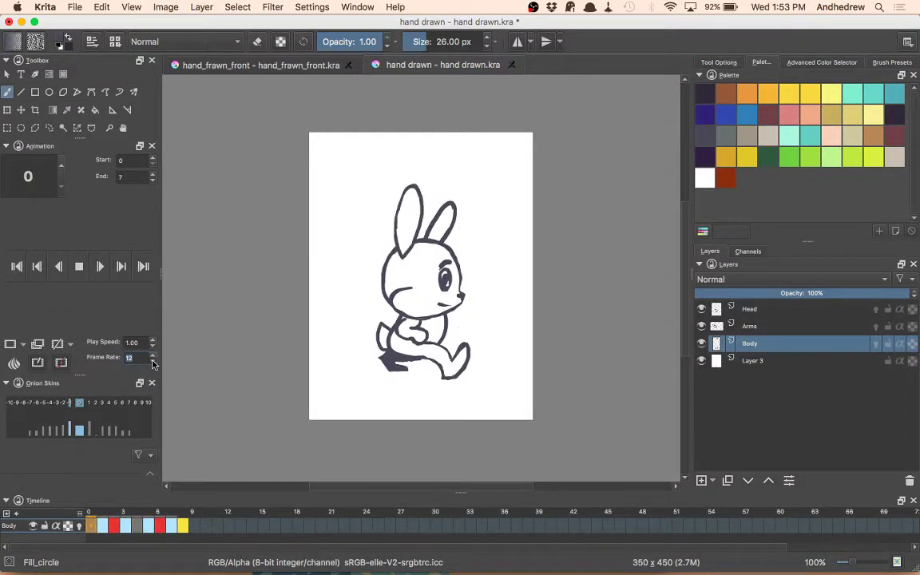
left_click(152, 361)
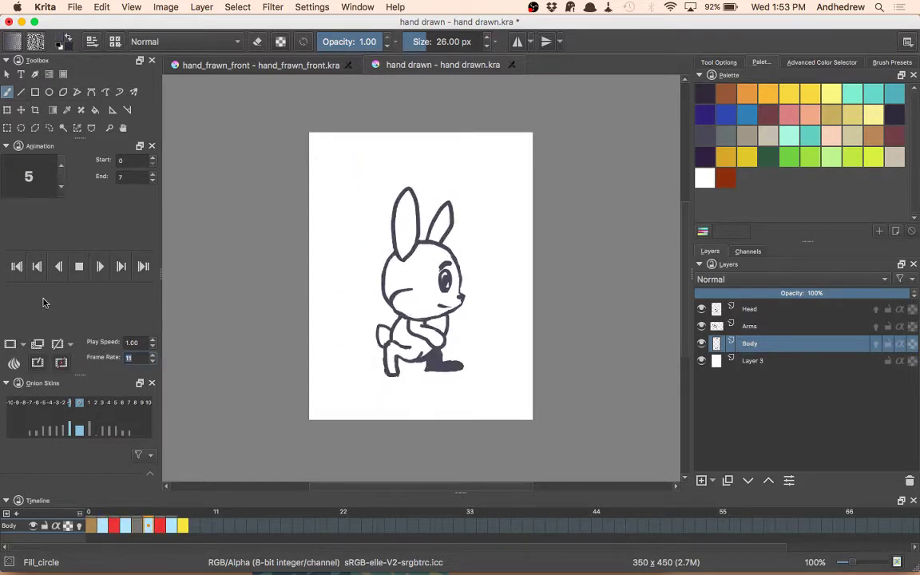
left_click(80, 267)
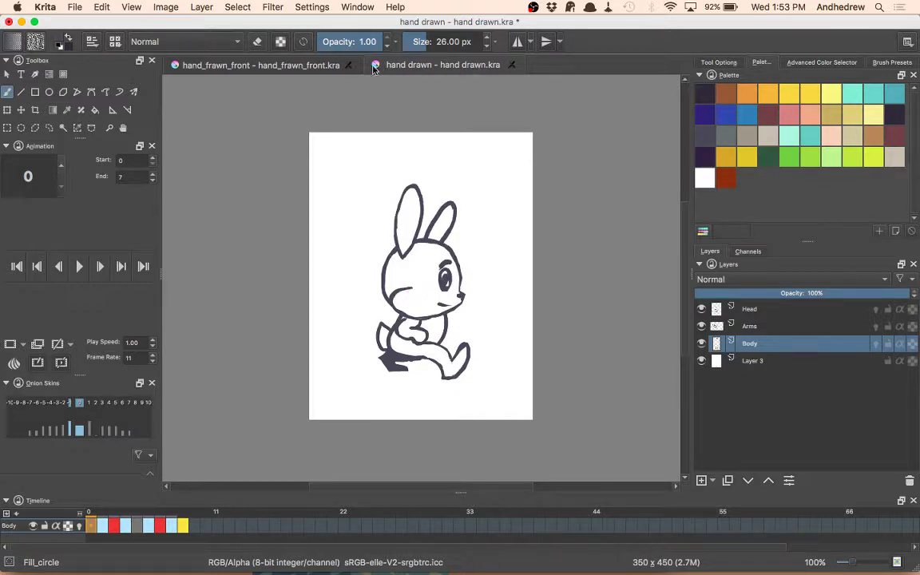
Play the finished walk cycle twice to review its motion, stopping it after each viewing.
left_click(79, 268)
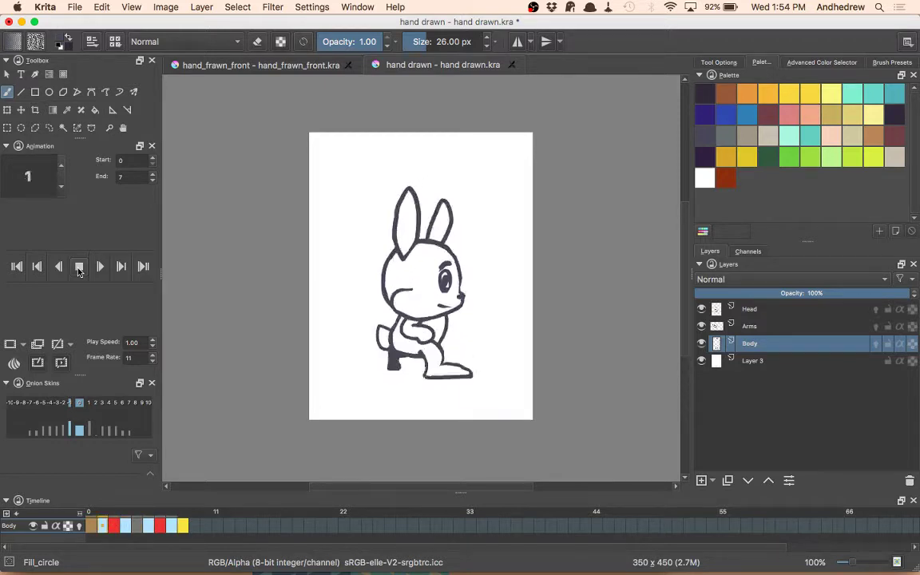
left_click(78, 268)
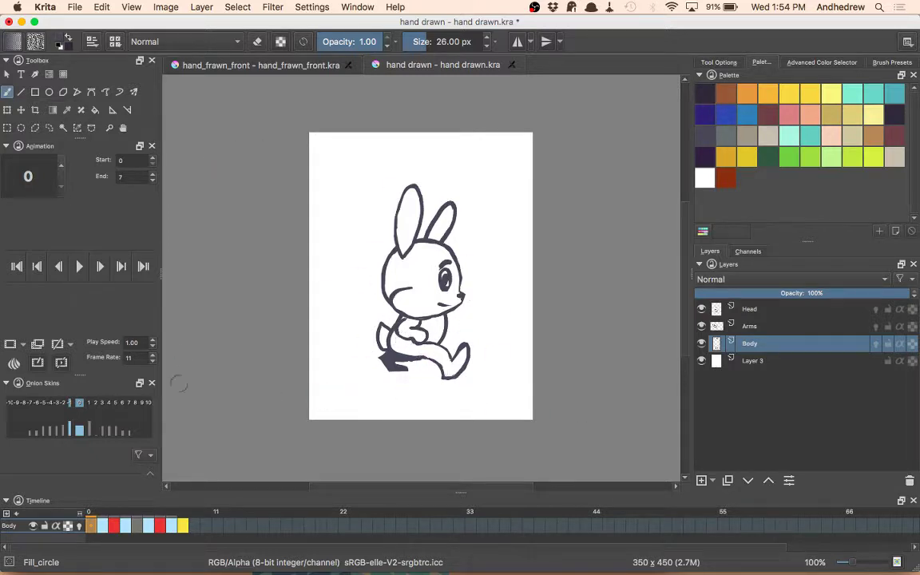
left_click(79, 268)
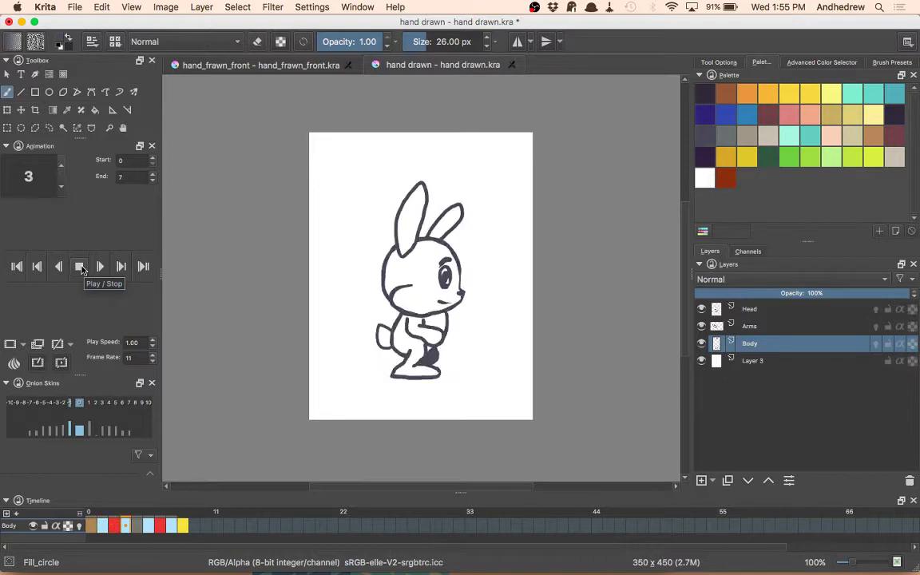
left_click(80, 267)
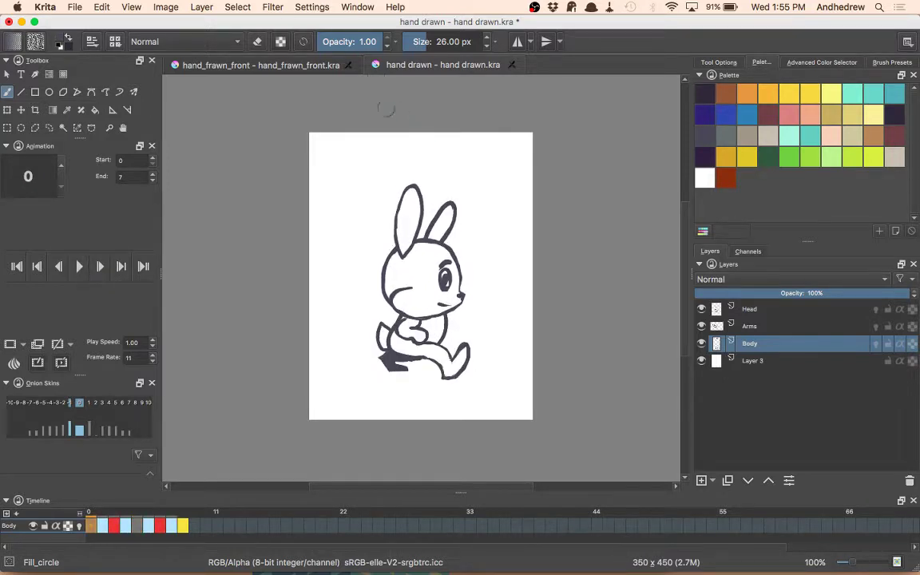
Open the OBS streaming controls and choose to stop the live stream.
mouse_move(366, 570)
mouse_move(439, 572)
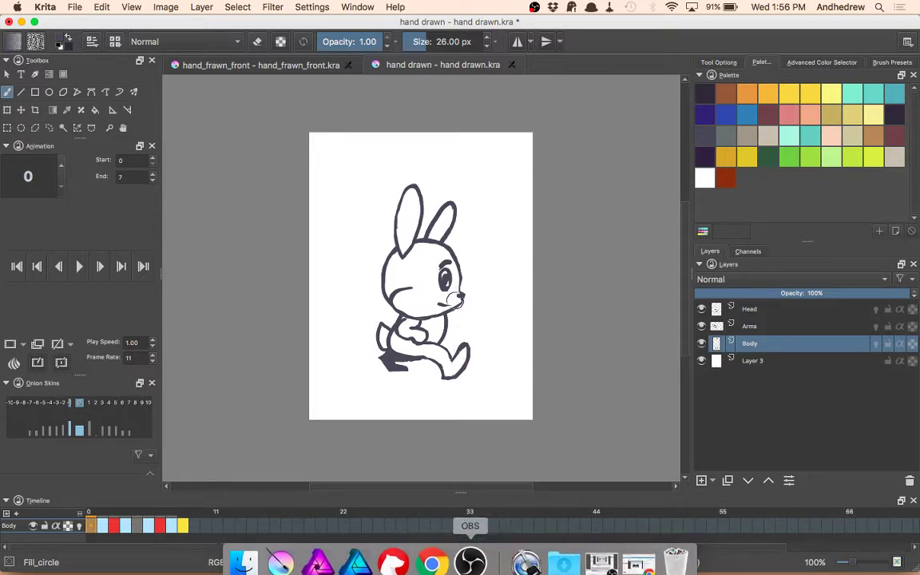
left_click(535, 8)
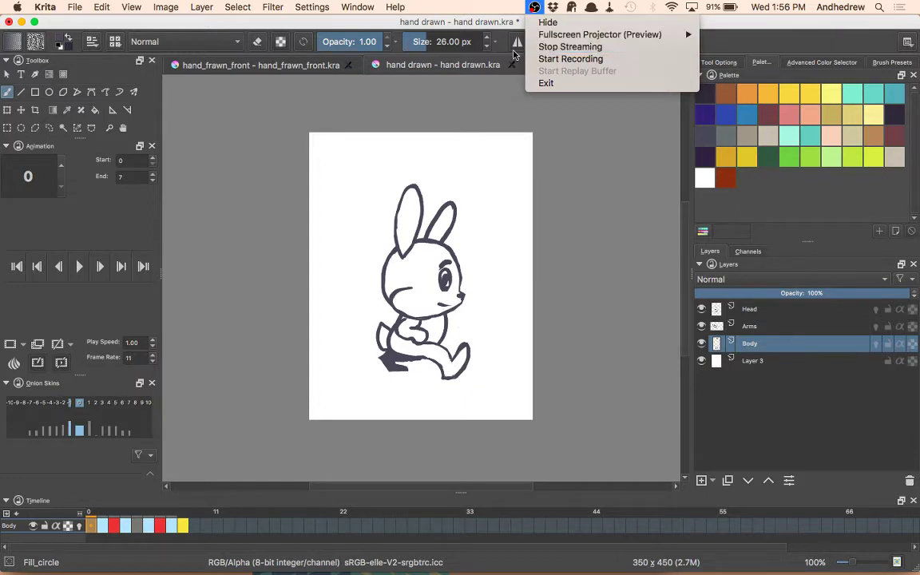
left_click(470, 83)
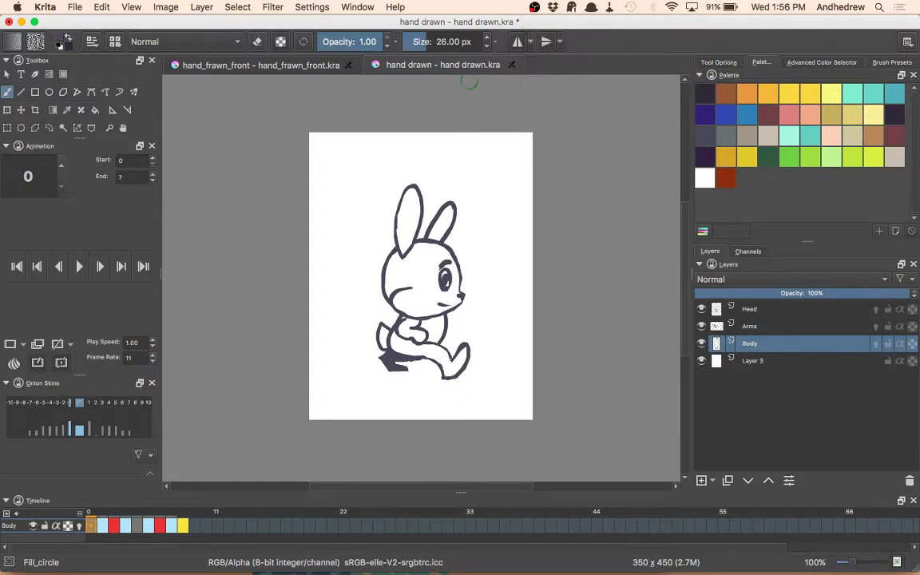
left_click(534, 10)
left_click(533, 10)
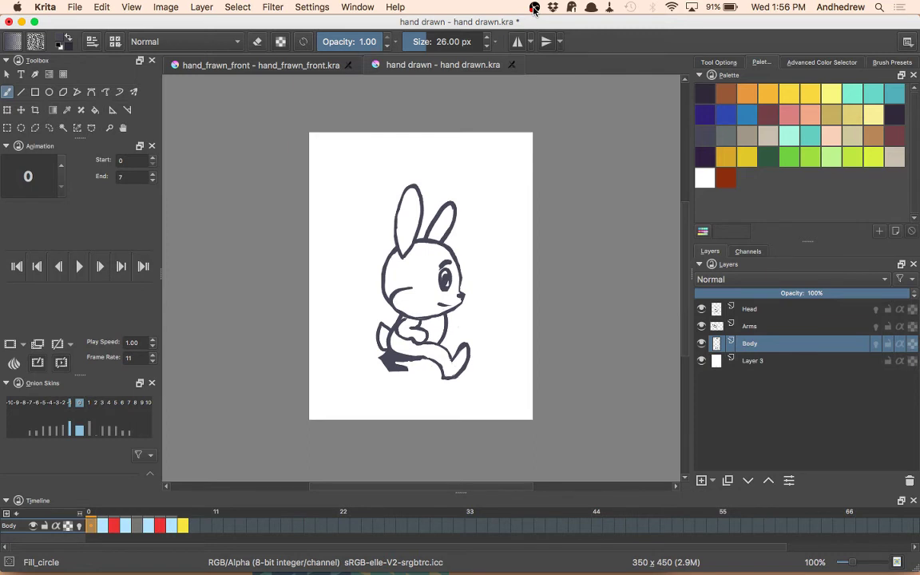
left_click(534, 10)
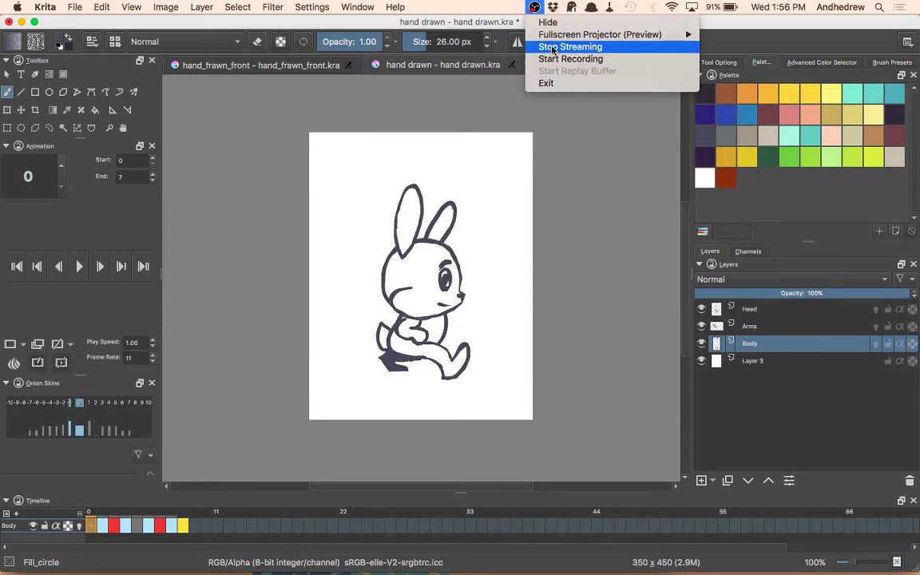